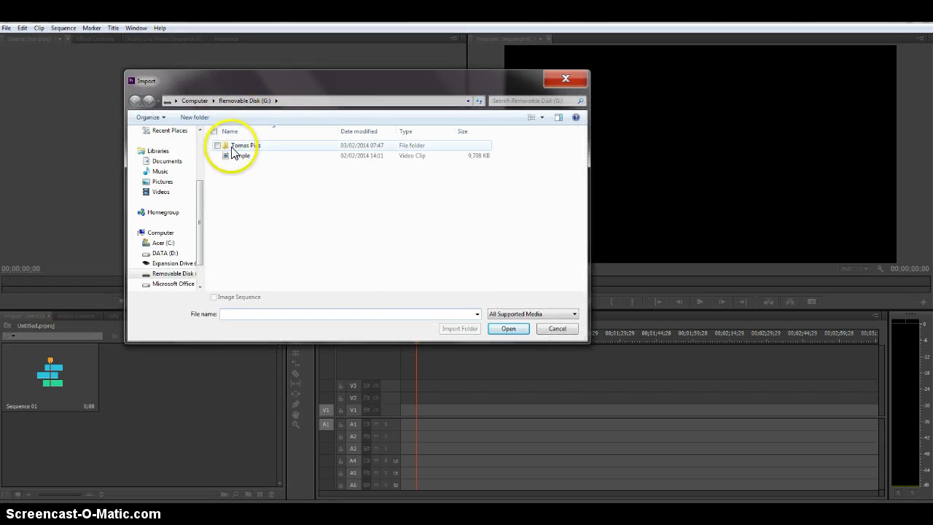
Import the sample video clip from Removable Disk (G:) into the project, and delete it from the bin.
left_click(233, 156)
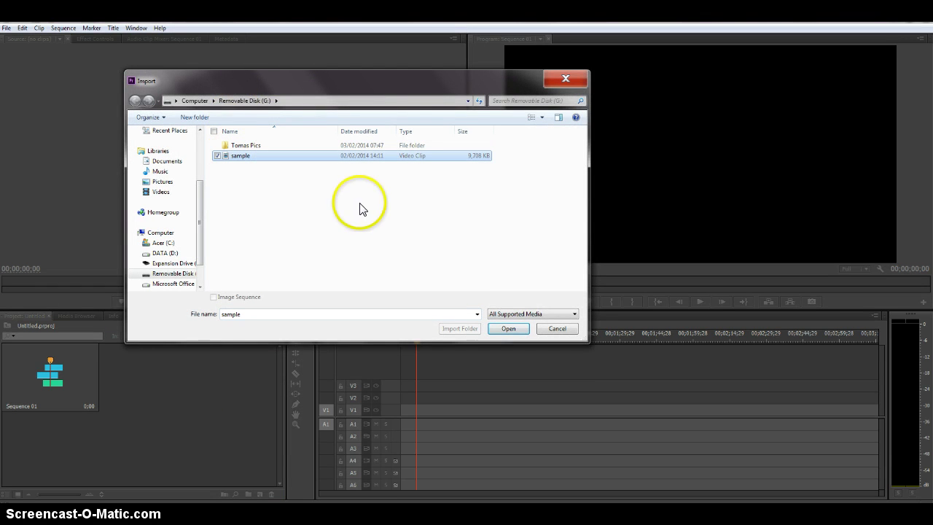
left_click(510, 328)
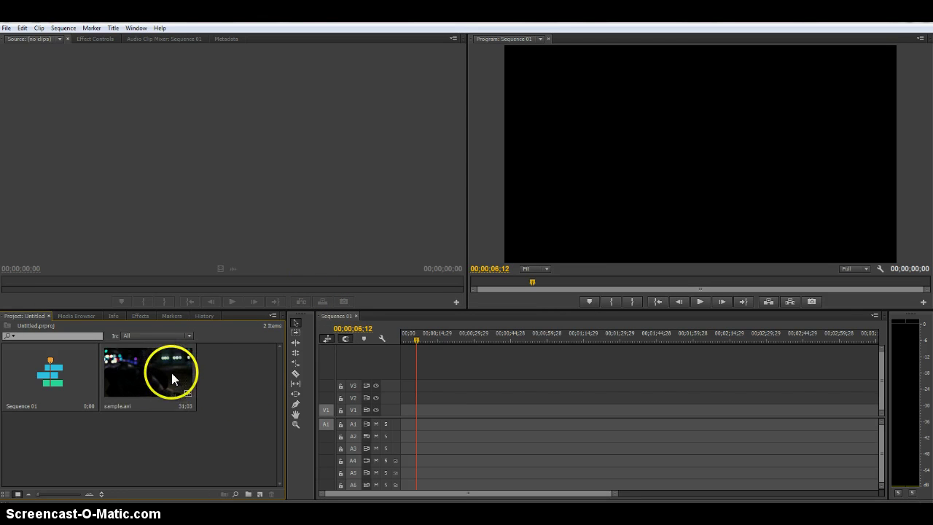
key("Delete")
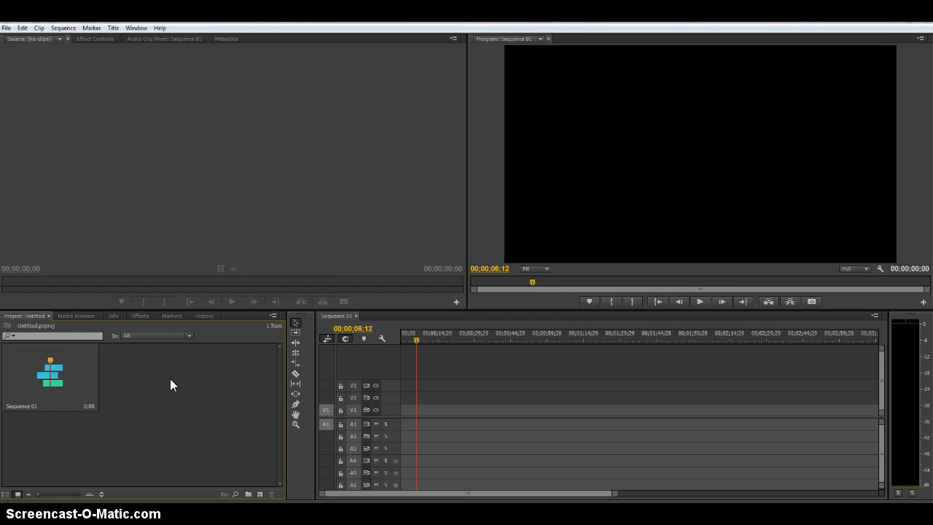
Open the Import dialog from the empty bin area, import the sample clip again, and remove it.
double_click(170, 378)
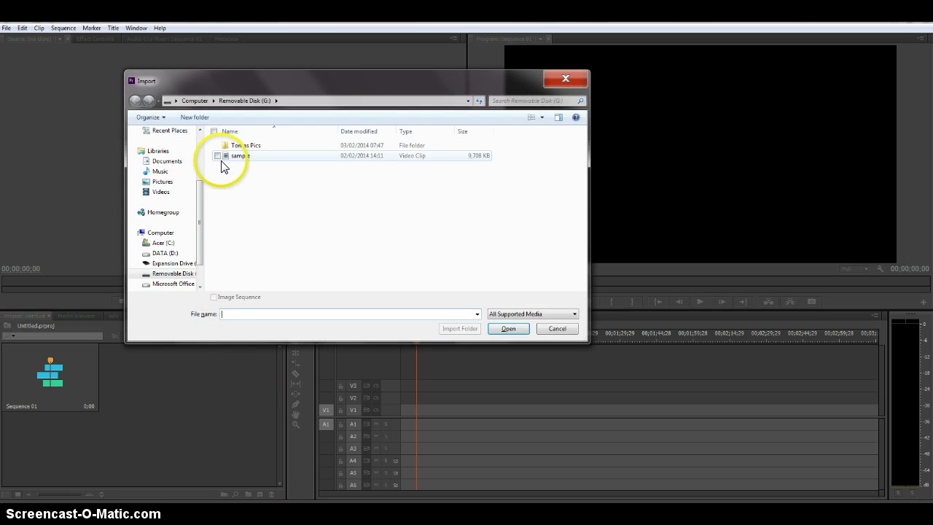
left_click(248, 158)
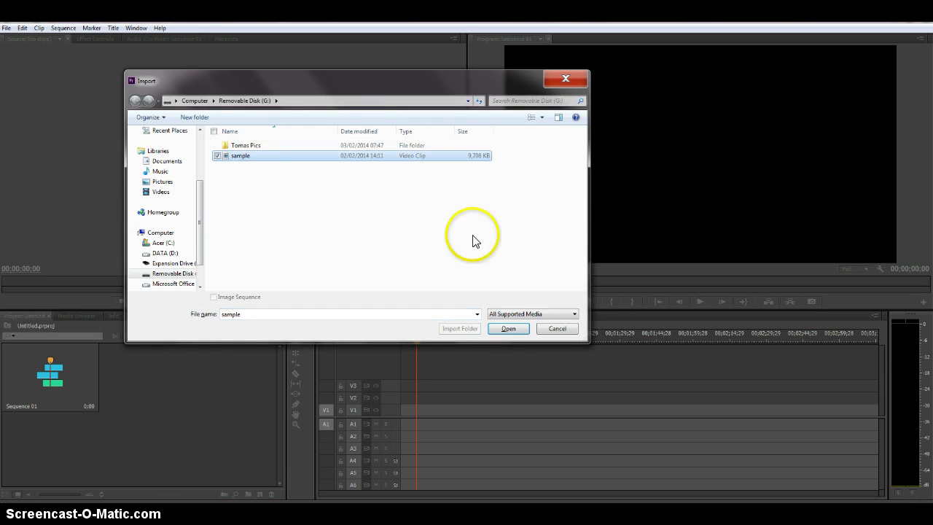
left_click(509, 329)
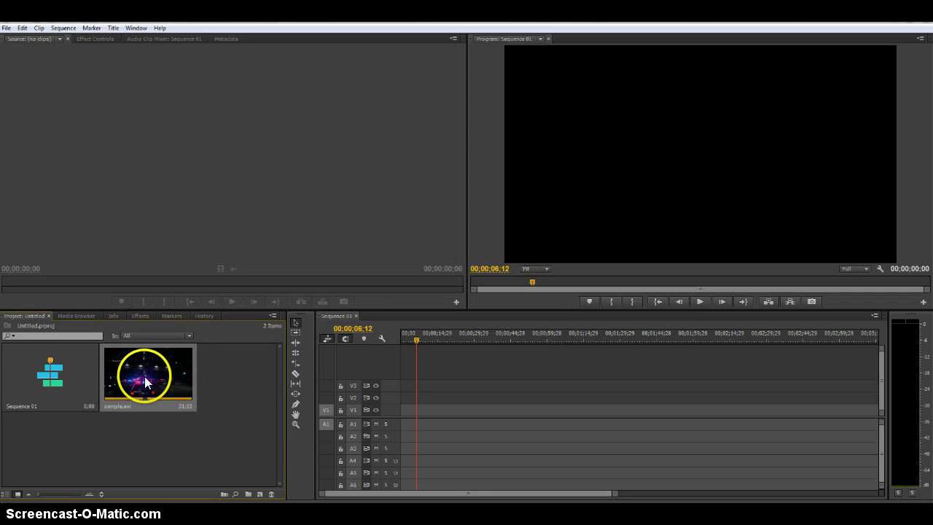
key("Delete")
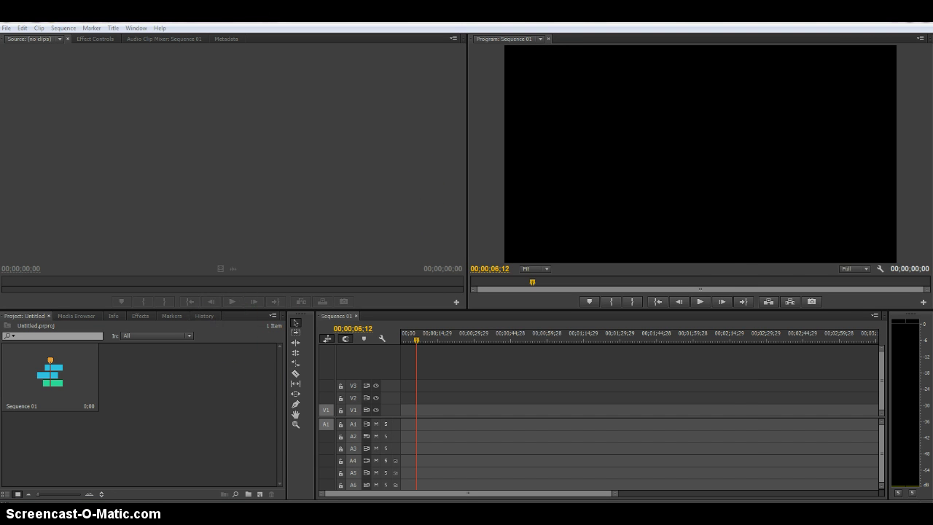
Switch to Windows Explorer, find the sample video on Removable Disk (G:), and bring it from there into the project bin.
key("super+e")
left_click_drag(395, 160, 435, 148)
left_click(269, 294)
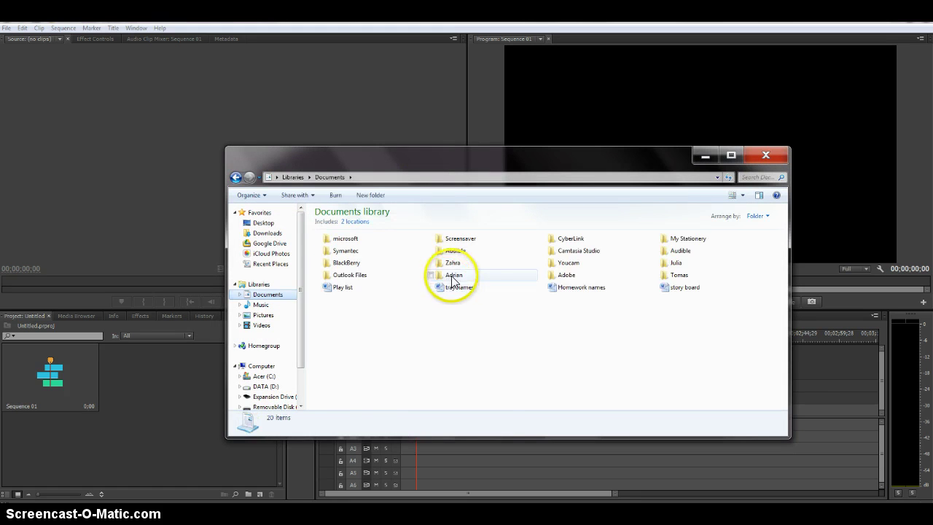
left_click(677, 277)
double_click(674, 280)
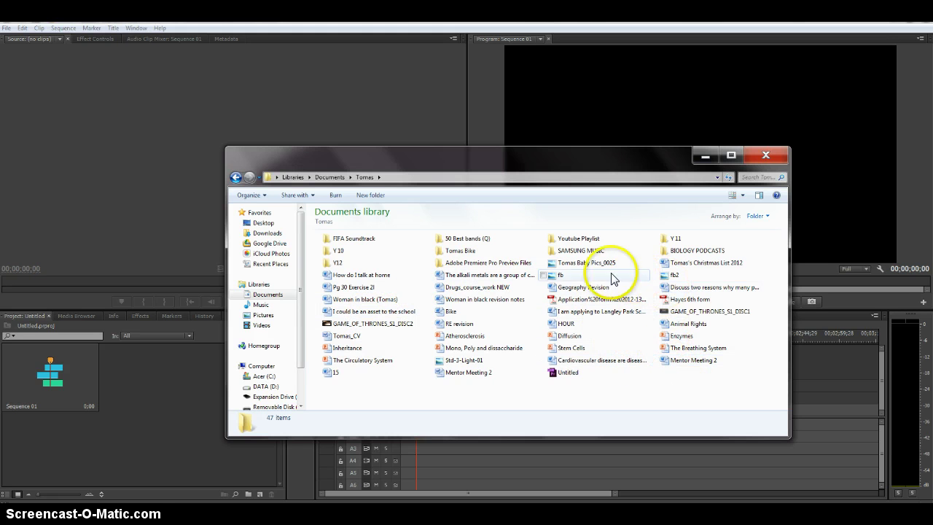
left_click(266, 407)
left_click(406, 240)
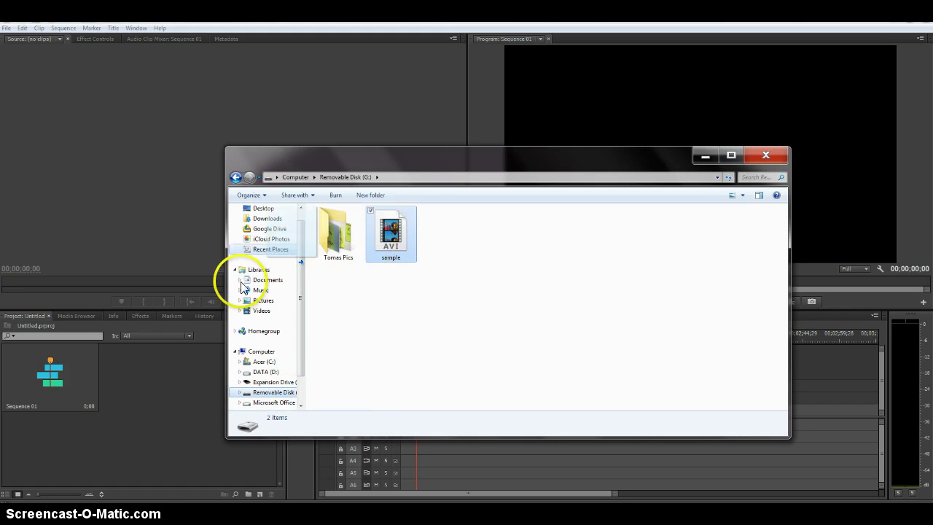
left_click_drag(241, 288, 133, 391)
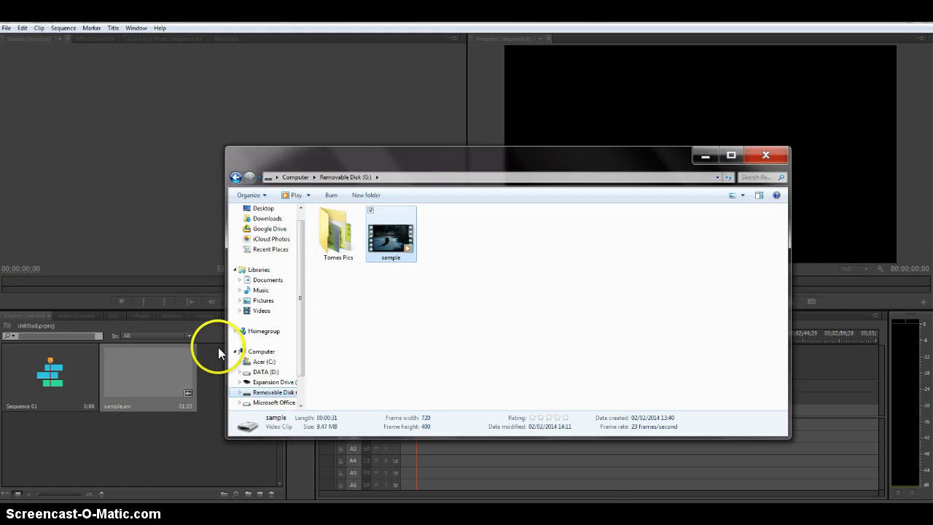
left_click(207, 384)
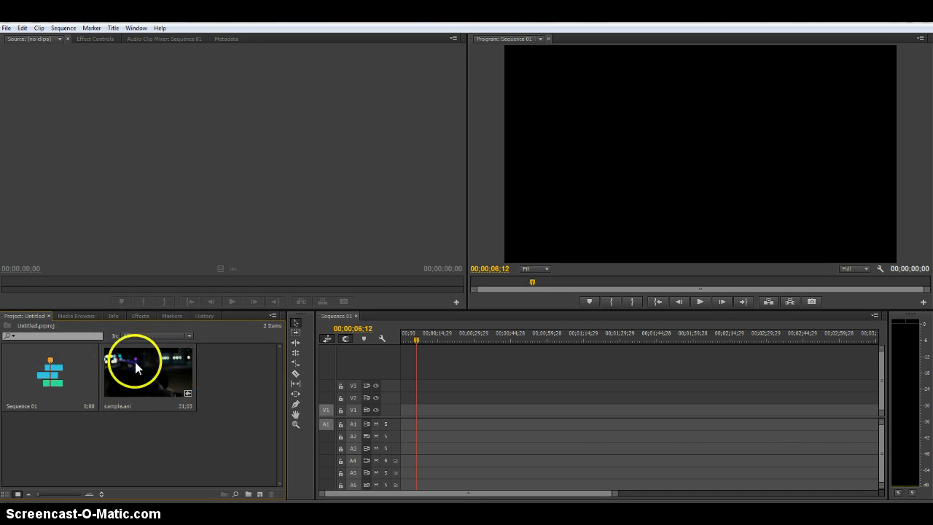
Place sample.avi at the start of track V1 in Sequence 01 and scrub through it, ending at 00;00;00;12.
left_click_drag(156, 370, 404, 407)
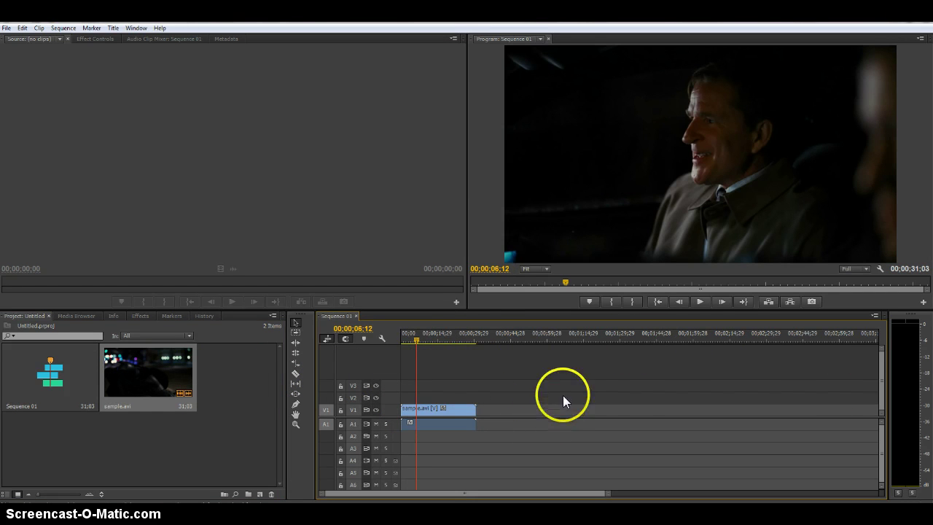
left_click_drag(441, 335, 484, 335)
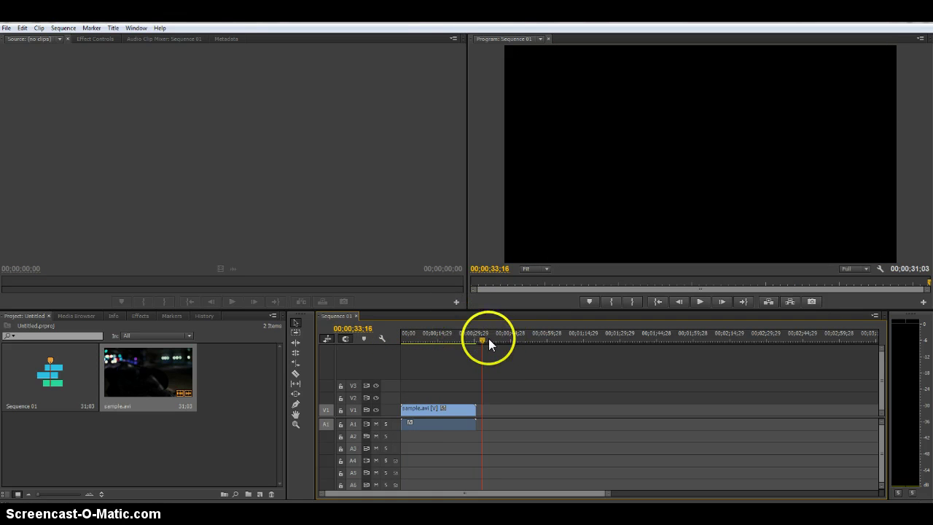
left_click_drag(481, 338, 401, 332)
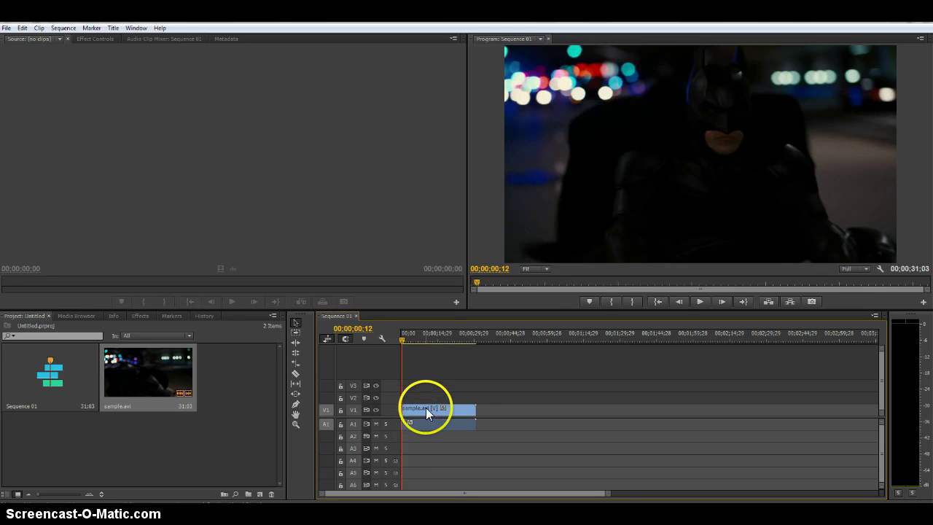
Move the clip about 4 seconds later on its track and preview the sequence up to 00;00;10;26.
left_click_drag(426, 407, 436, 408)
mouse_move(436, 322)
left_mouse_down()
mouse_move(405, 340)
mouse_move(430, 336)
mouse_move(411, 334)
left_mouse_up()
key("space")
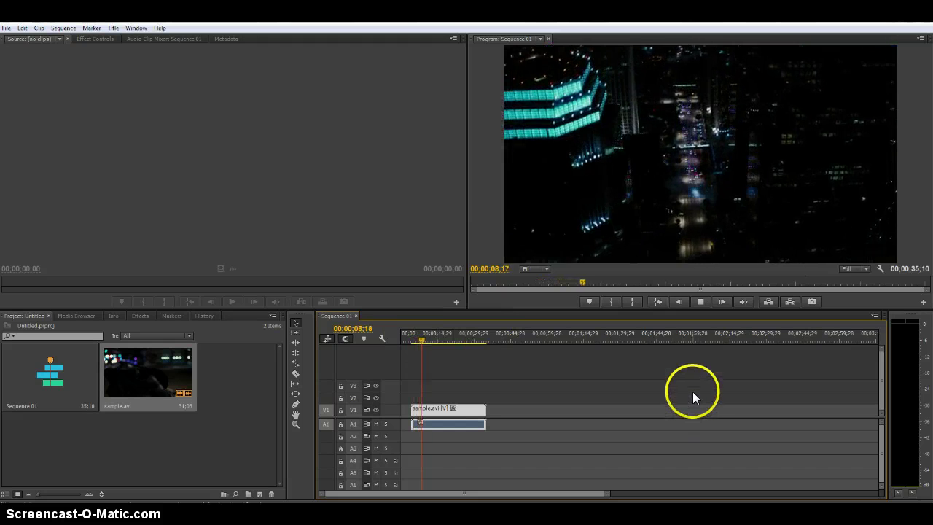
left_click(696, 301)
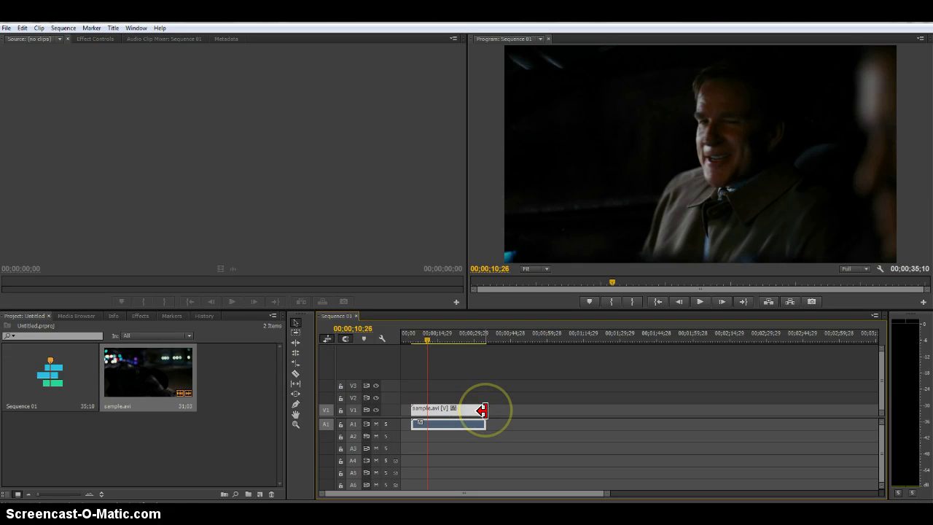
Trim the end of the clip to 00;00;10;26, and shorten it further to 00;00;09;11.
left_click_drag(481, 411, 419, 413)
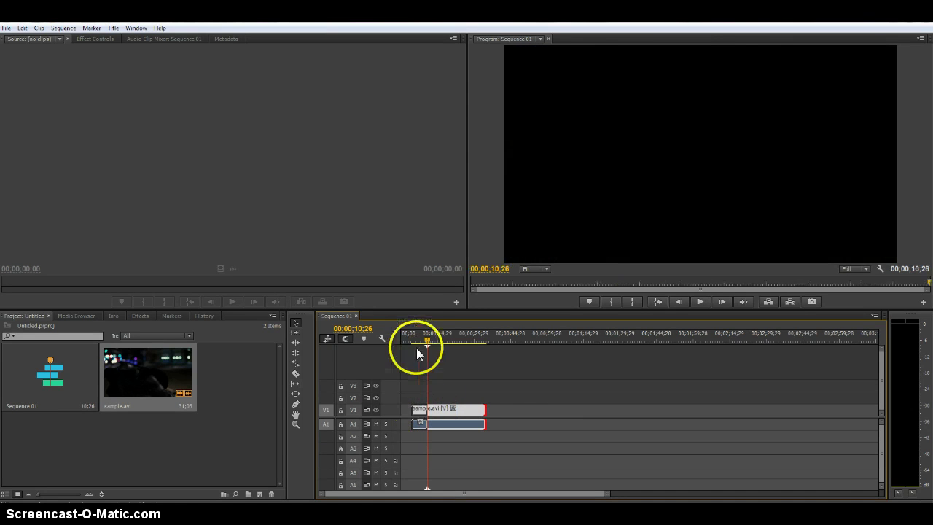
left_click_drag(427, 340, 423, 344)
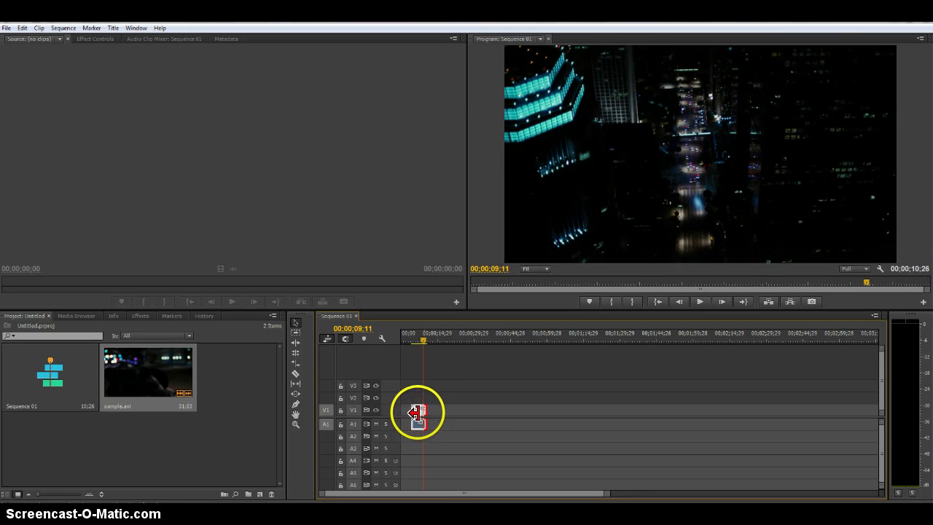
left_click_drag(419, 408, 419, 410)
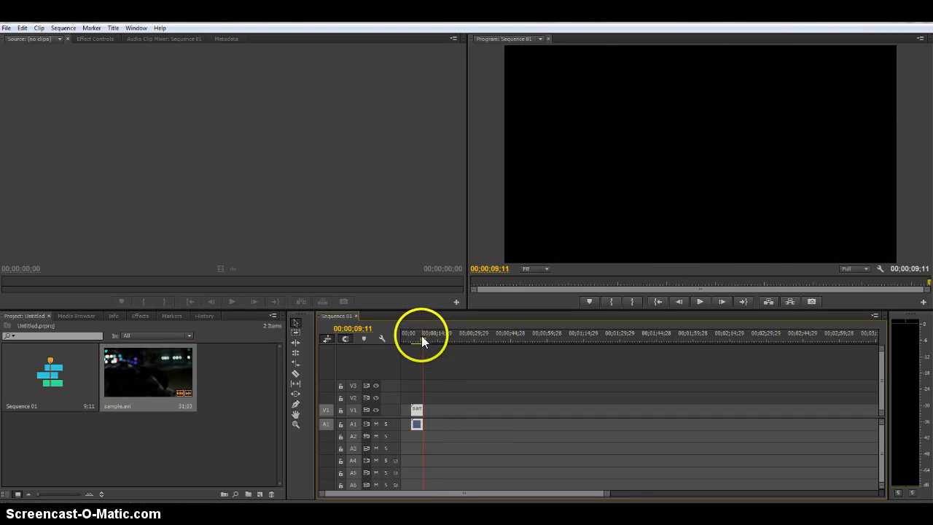
Trim the start of the clip to about 00;00;05;06 and play back the shortened clip.
left_click_drag(421, 335, 413, 336)
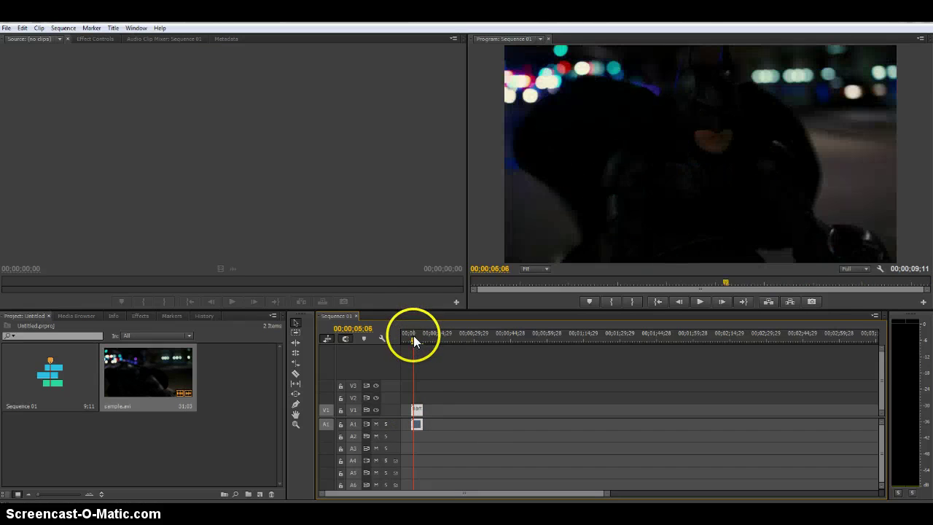
left_click_drag(408, 409, 519, 363)
key("space")
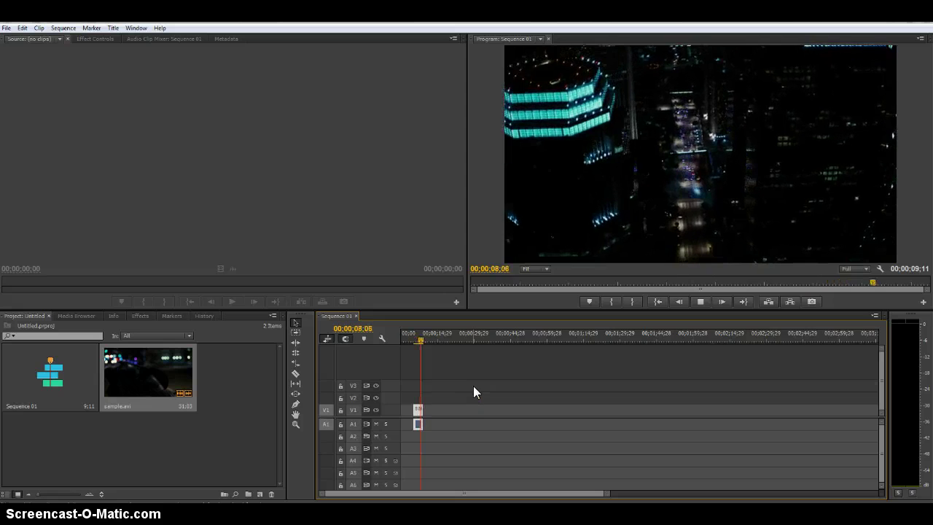
left_click(445, 389)
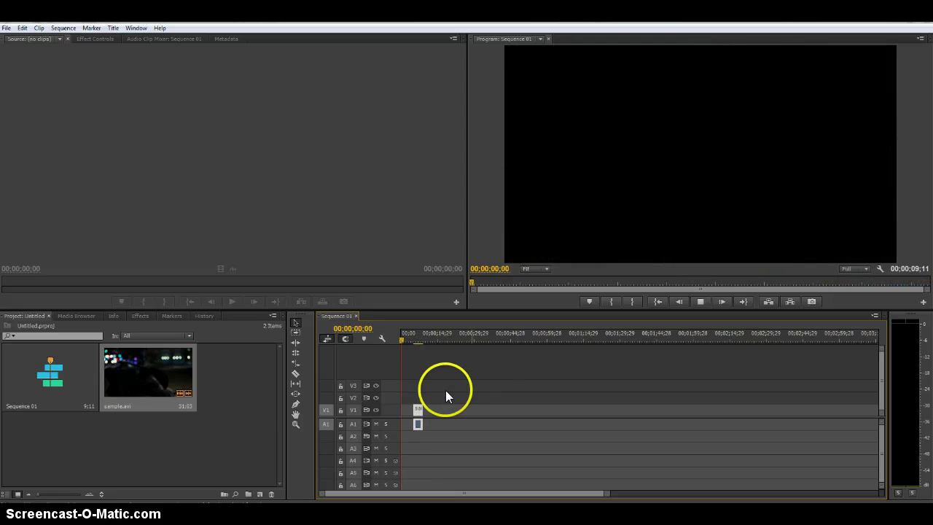
Extend the trimmed end and start of the clip back out to its full length.
left_click(417, 409)
left_click_drag(429, 410, 693, 416)
left_click(417, 407)
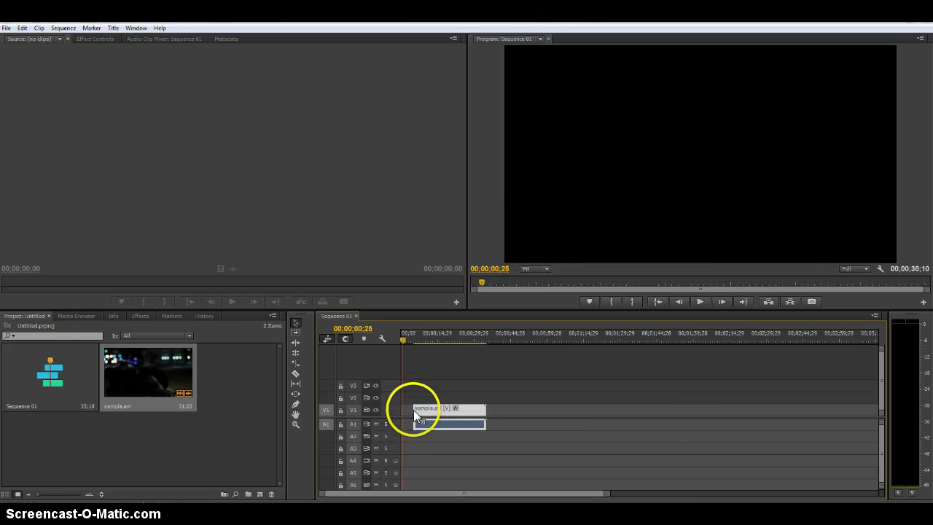
left_click_drag(416, 419, 375, 406)
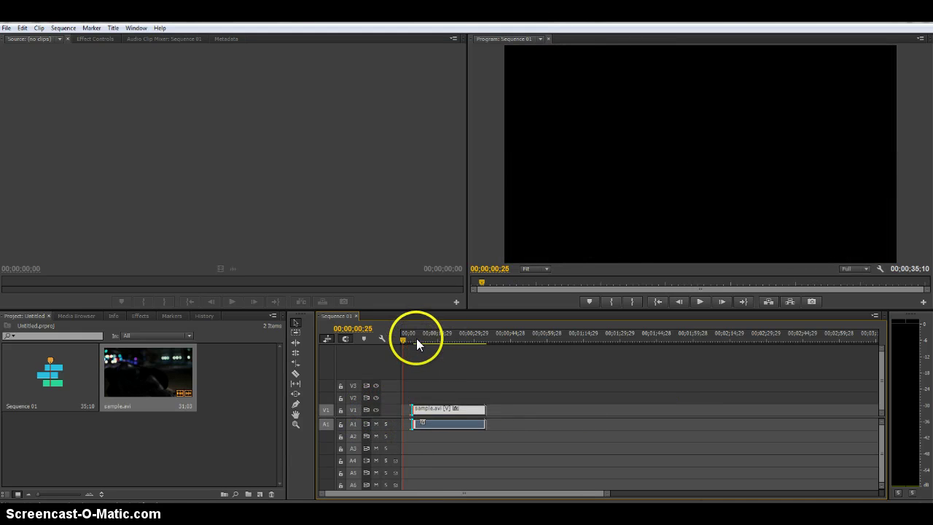
Split the clip on track V1 at 00;00;05;27 with the Razor tool.
left_click_drag(416, 338, 419, 336)
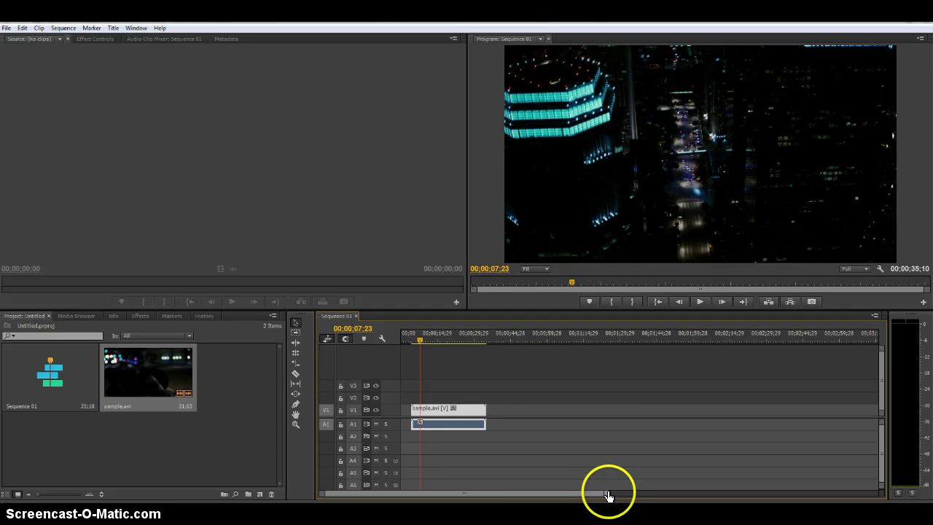
left_click_drag(608, 497, 534, 492)
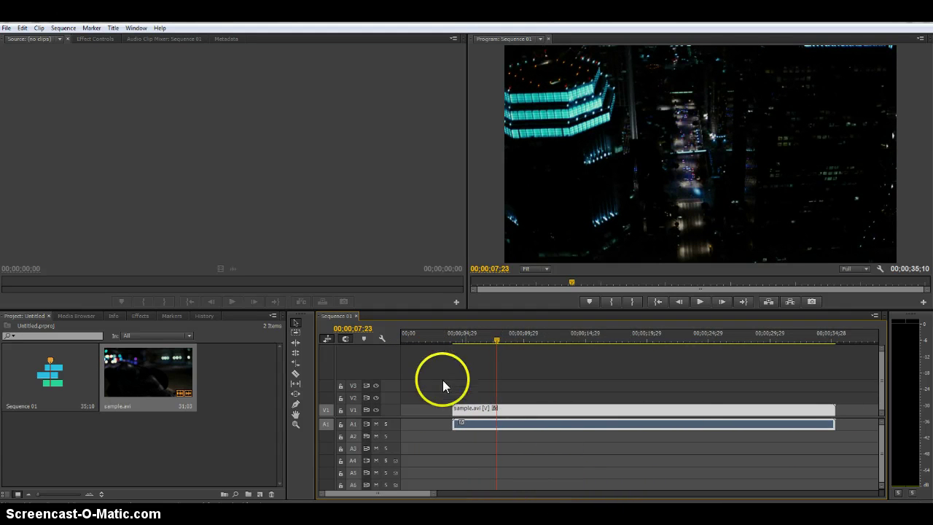
left_click_drag(501, 339, 474, 340)
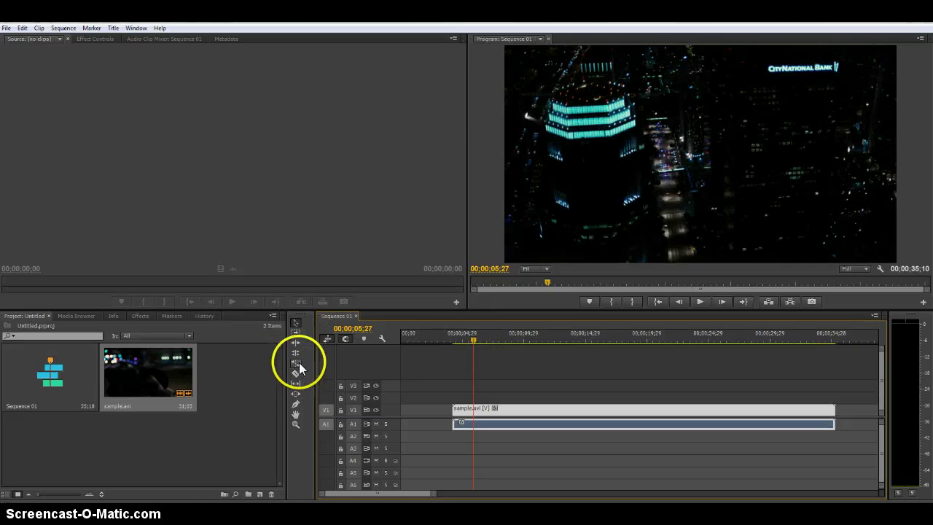
left_click(296, 372)
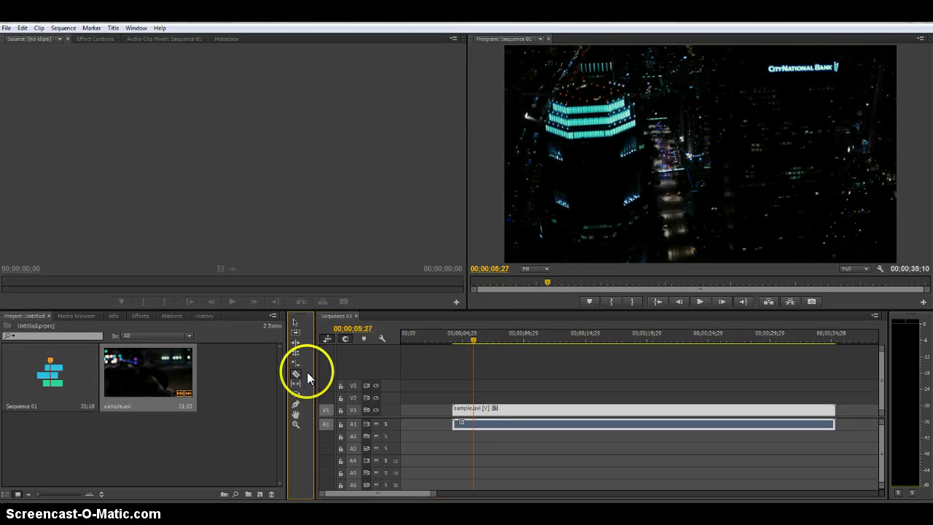
left_click(475, 412)
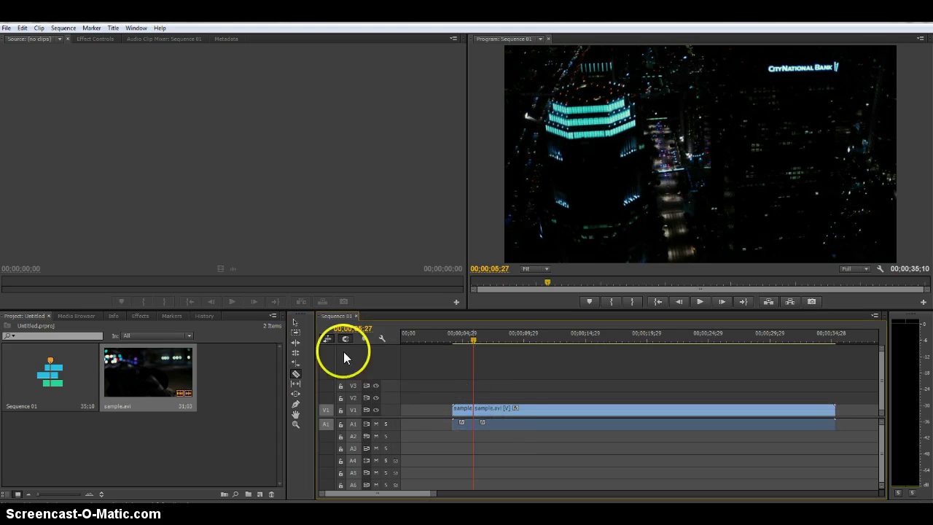
Delete the short first piece of the split clip using the Selection tool.
left_click(297, 322)
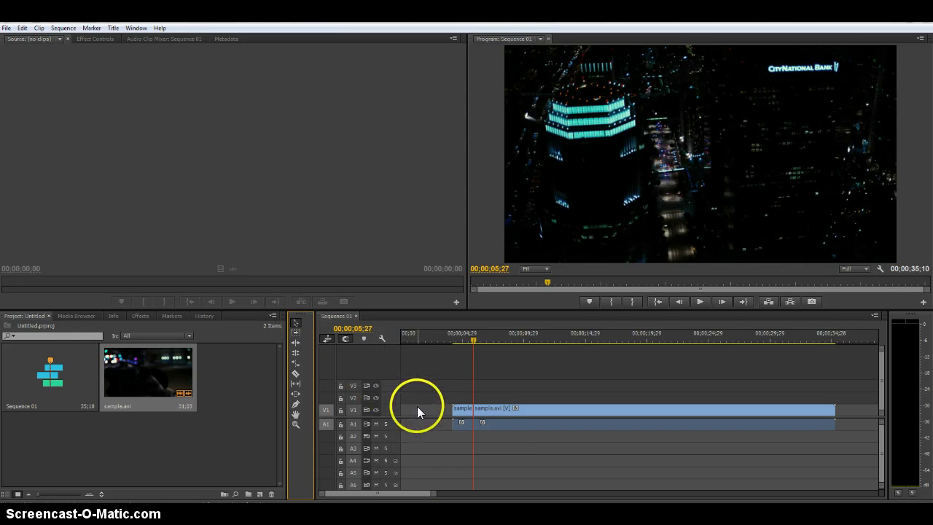
left_click(462, 408)
key("Delete")
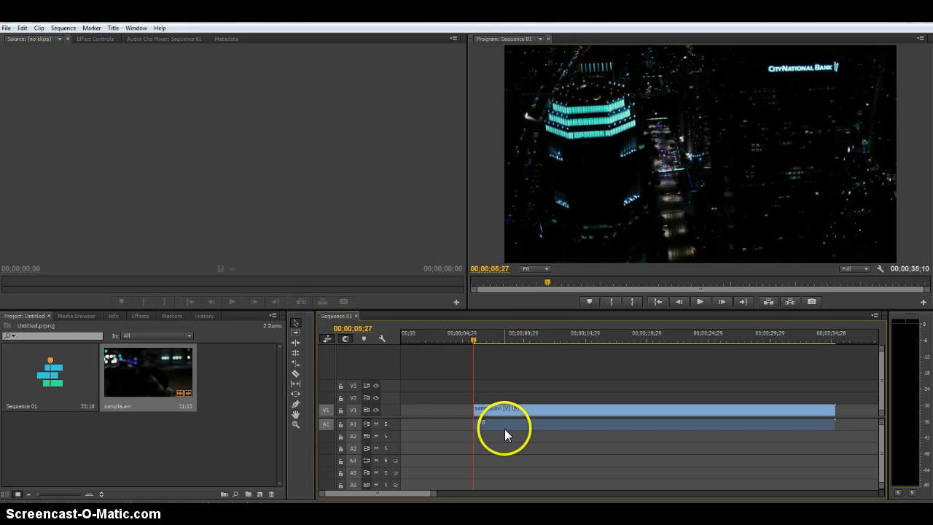
Split the remaining clip at 00;00;09;27 with the Razor tool.
left_click_drag(475, 338, 522, 325)
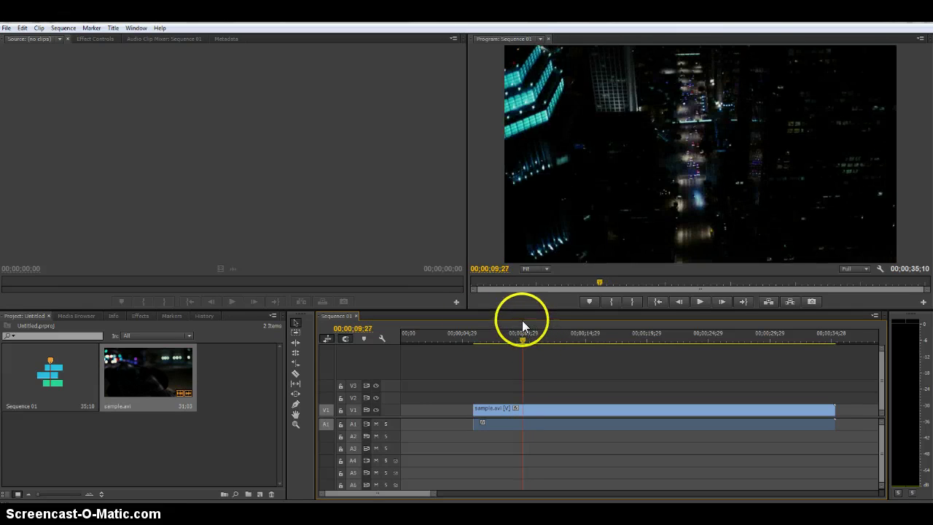
left_click(295, 372)
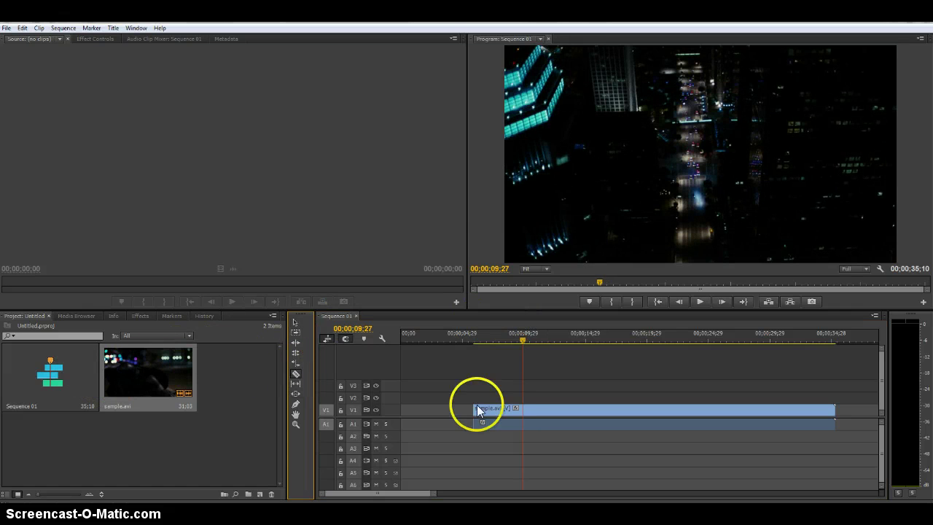
left_click(523, 409)
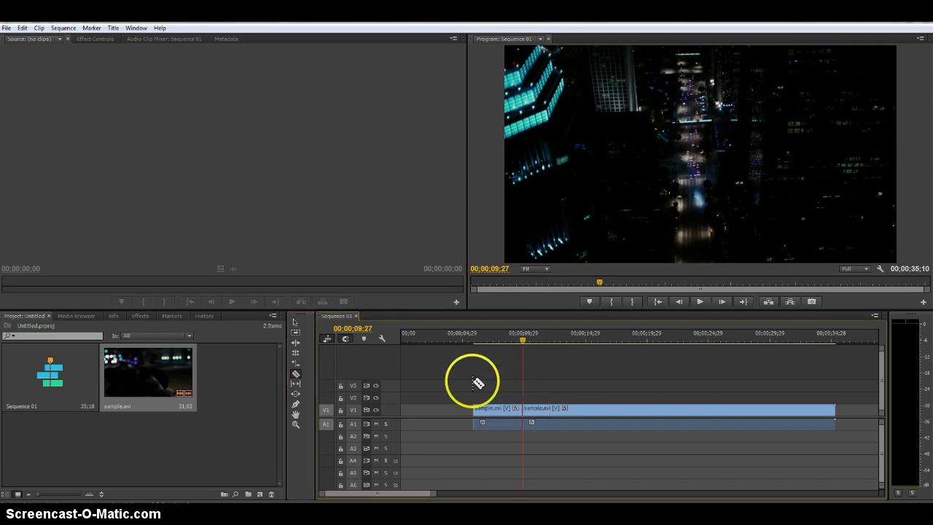
Delete the long second piece of the split clip on V1 using the Selection tool.
left_click(298, 322)
left_click(646, 409)
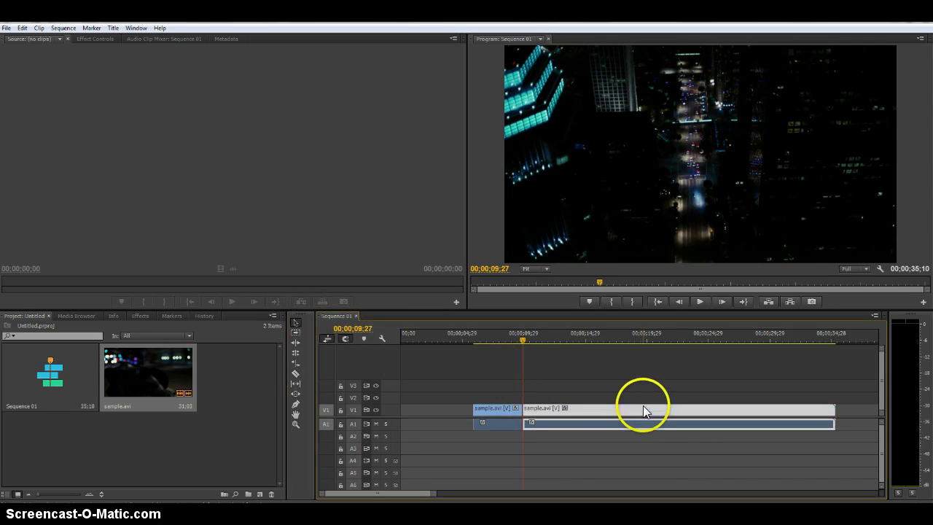
key("Delete")
Play back the sequence from just before the remaining clip to check the cut.
left_click(517, 332)
left_click_drag(516, 334, 470, 335)
key("space")
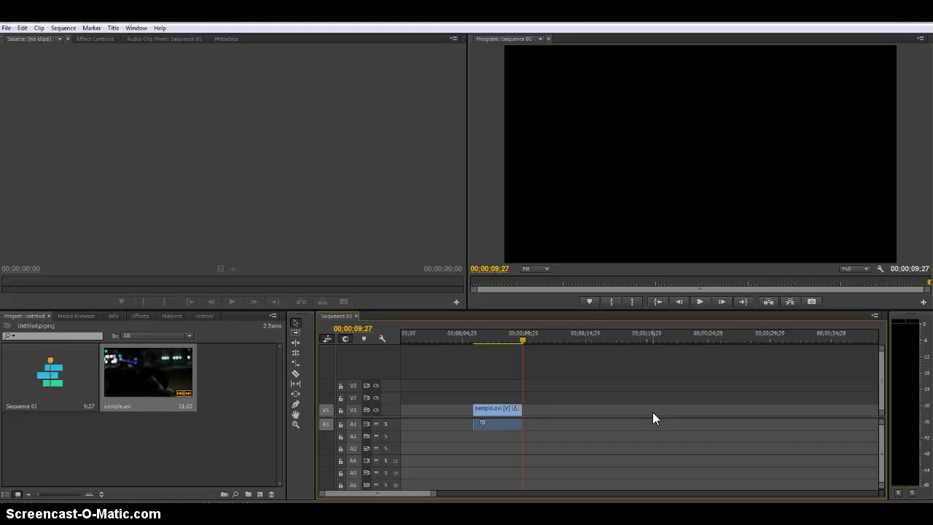
key("space")
left_click(642, 403)
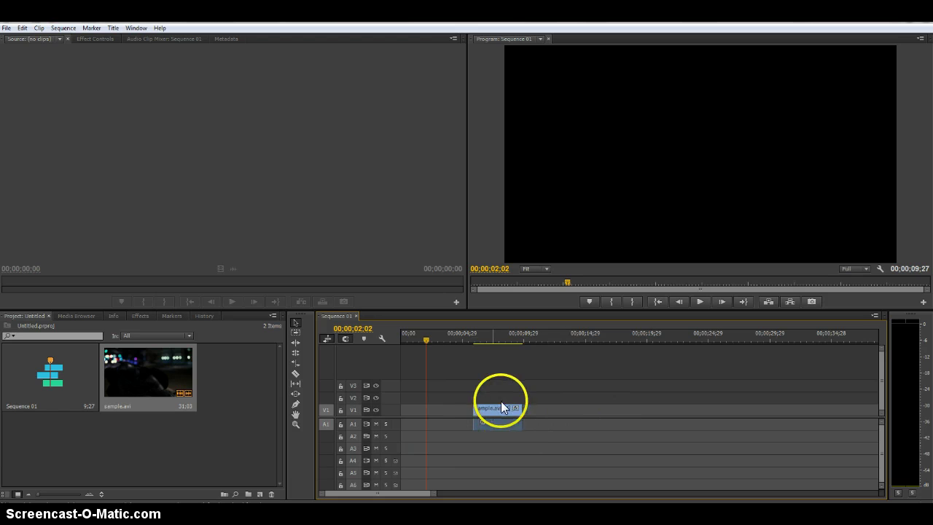
Move the remaining clip earlier on V1 and place another copy of sample.avi directly after it.
left_click_drag(481, 414, 481, 414)
left_click_drag(135, 357, 519, 409)
Play the sequence from 00;00;03;11 across the join between the two clips and delete the added second clip.
left_click(442, 337)
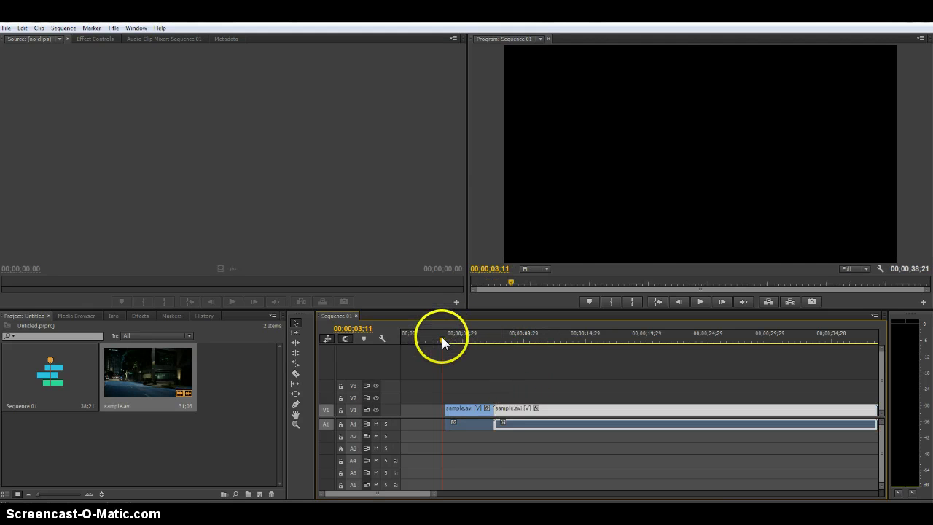
key("space")
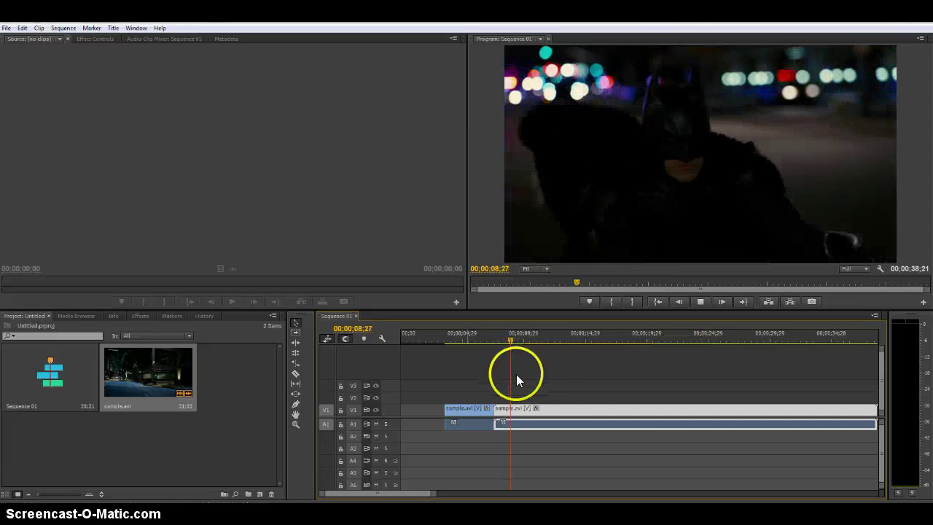
key("space")
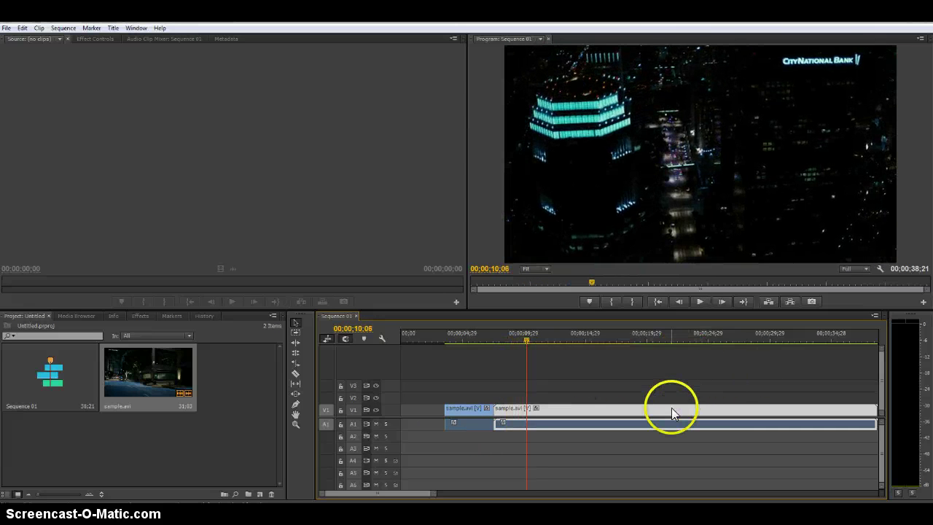
key("Delete")
Play back the sequence with only the short clip, starting from the empty gap before it.
left_click(454, 334)
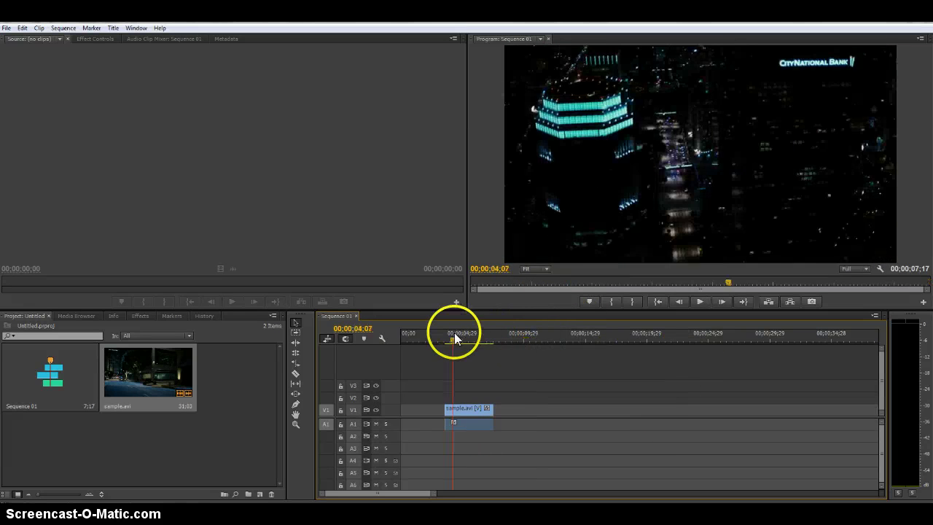
left_click(434, 340)
key("space")
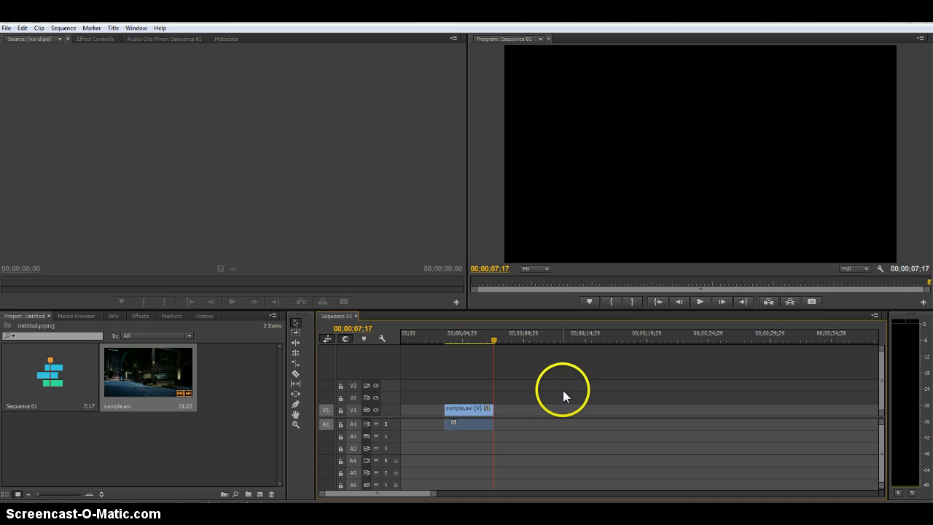
key("space")
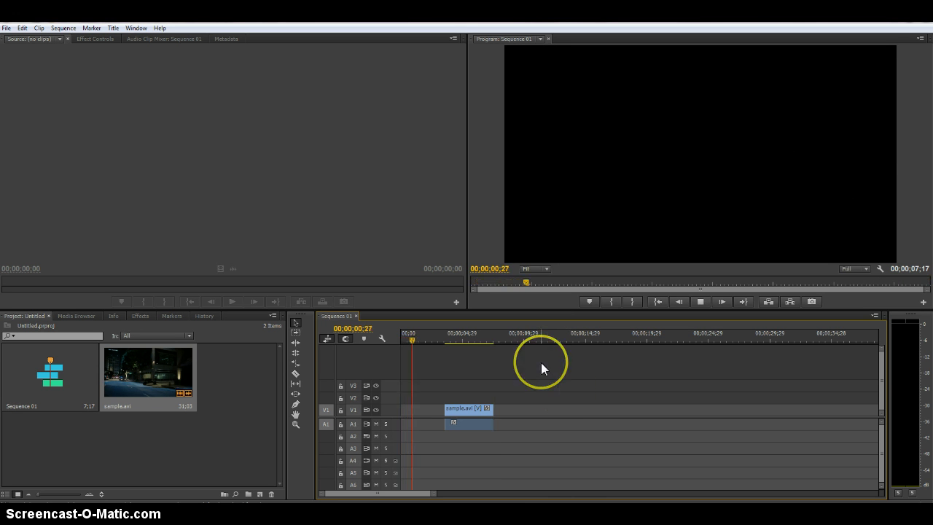
key("space")
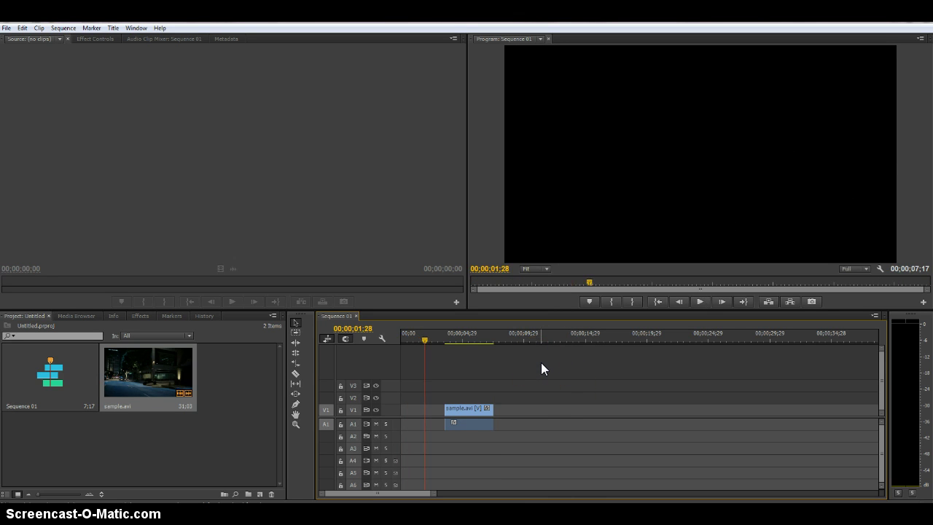
left_click_drag(540, 386, 538, 393)
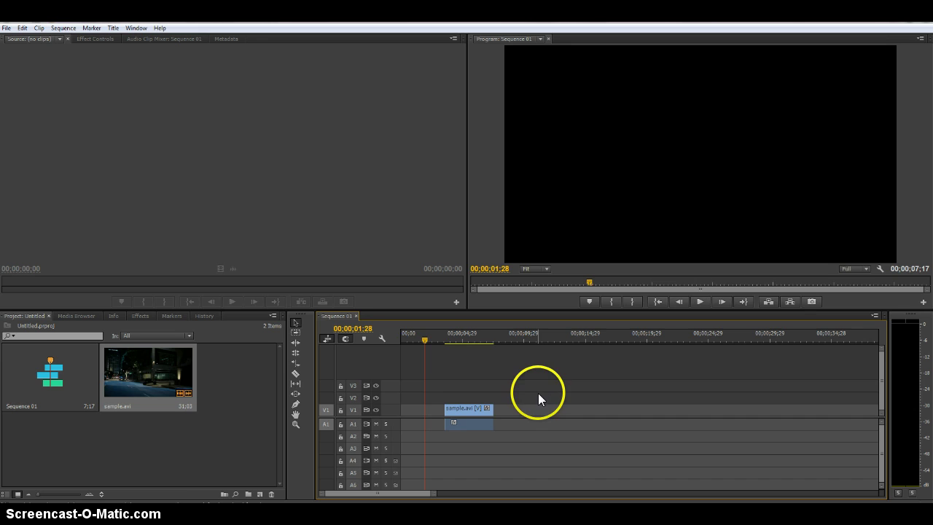